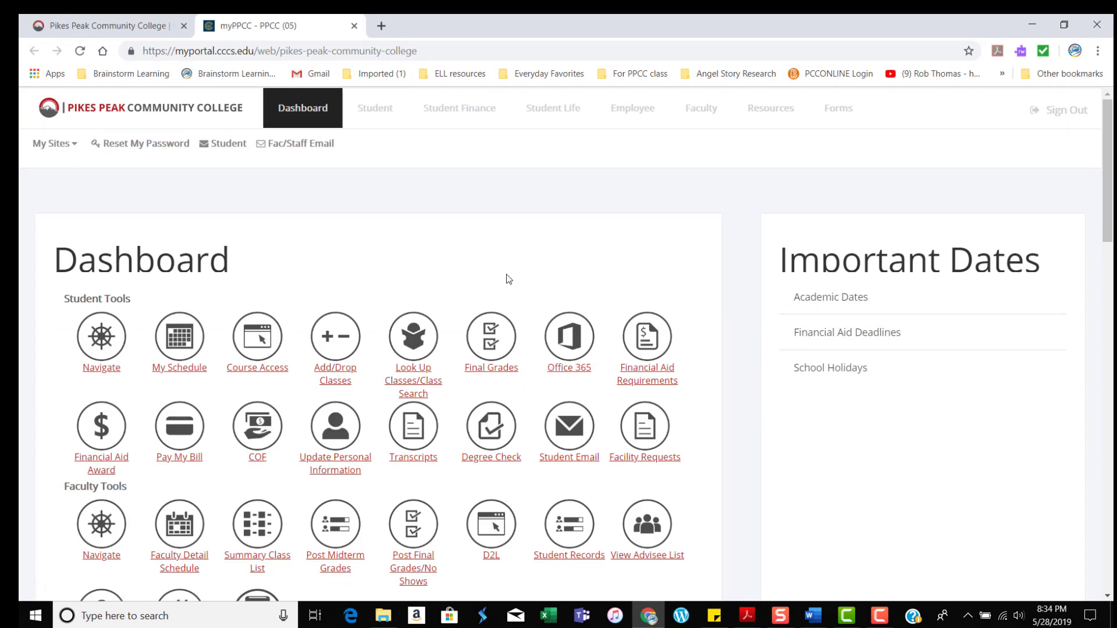
- Open D2L Brightspace from the PPCC online campus portal
{"action": "left_click", "coordinate": [887, 618]}
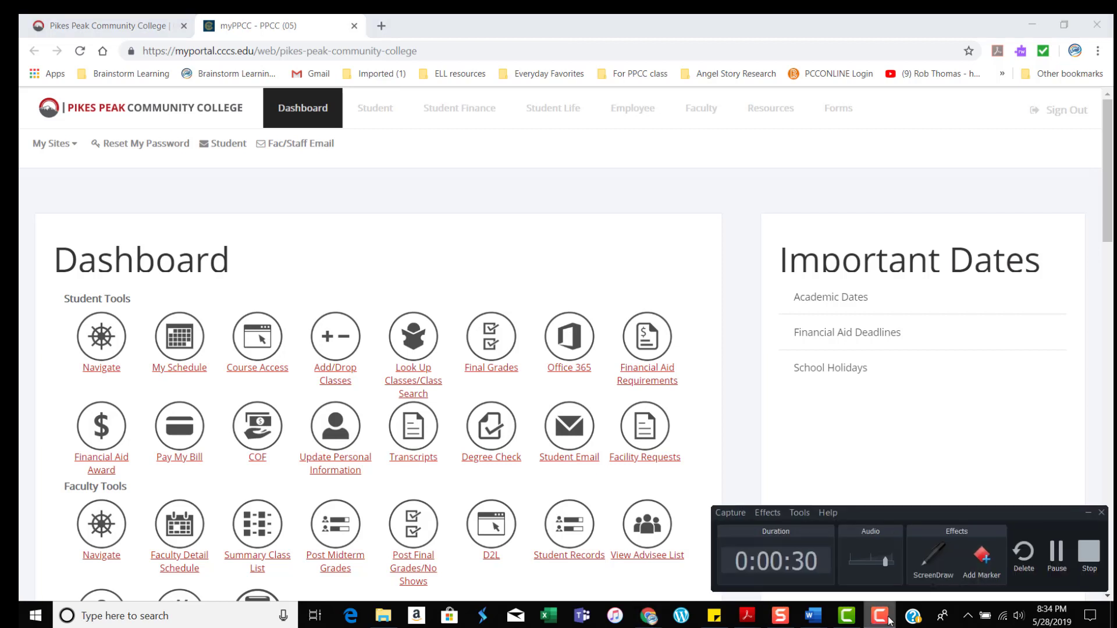
{"action": "left_click", "coordinate": [701, 555]}
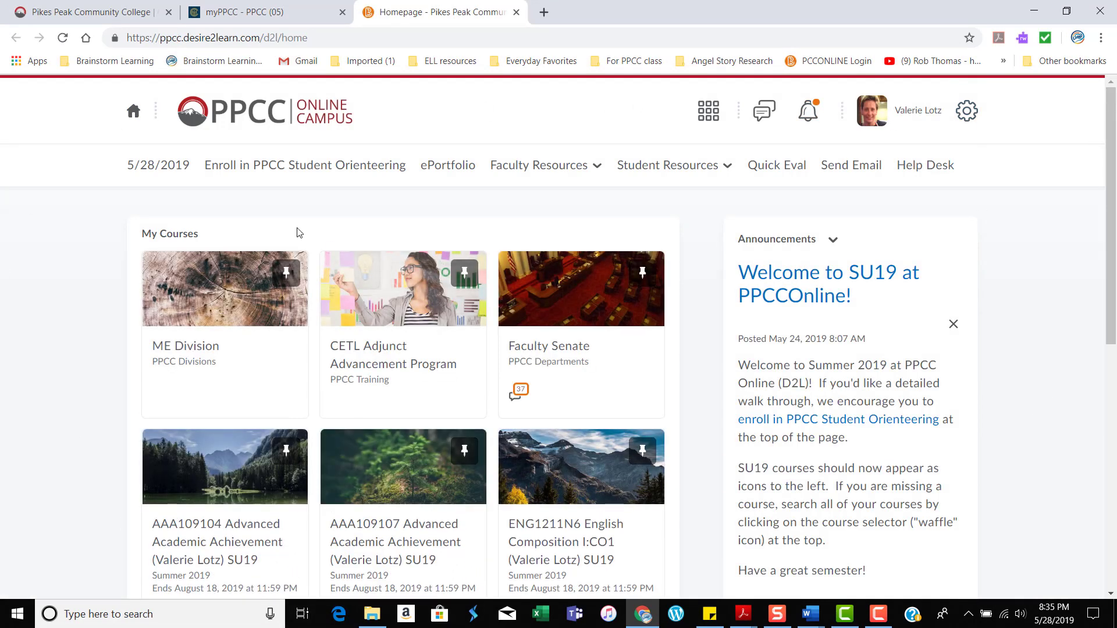
{"action": "scroll", "coordinate": [311, 227], "scroll_direction": "down", "scroll_amount": 1}
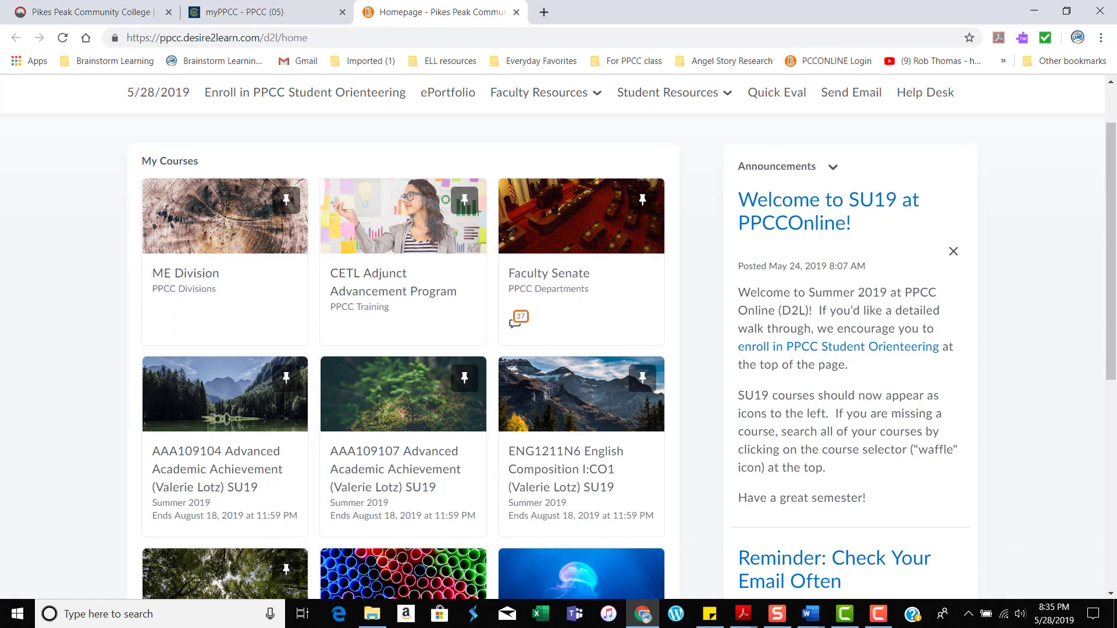
- Set Chrome zoom to 125% and open the AAA109104 Advanced Academic Achievement course
{"action": "left_click", "coordinate": [1100, 37]}
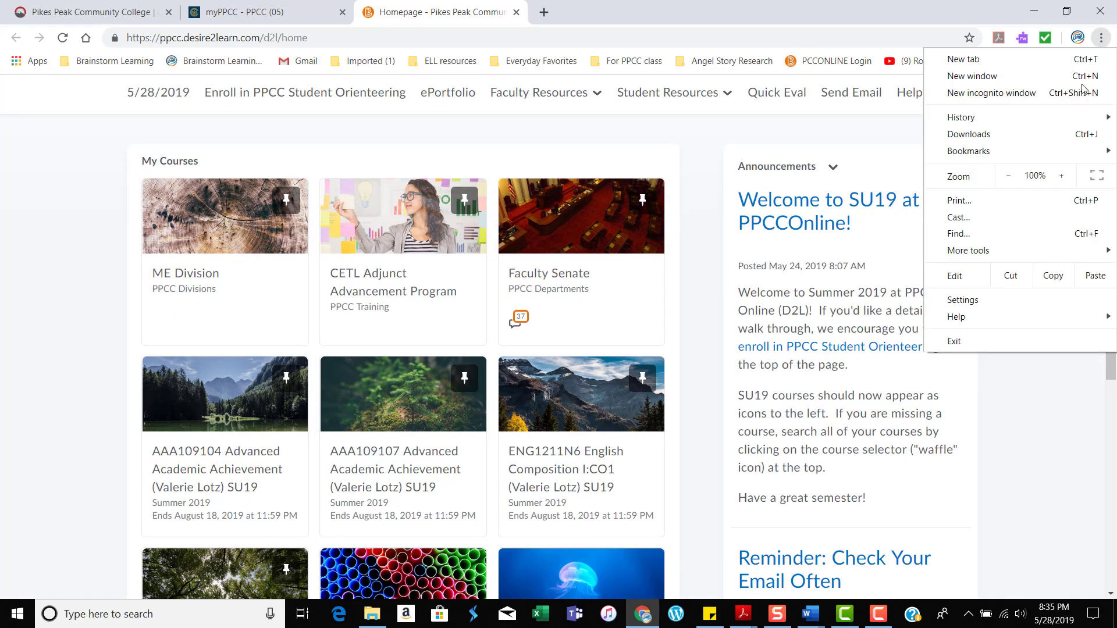
{"action": "left_click", "coordinate": [1061, 175]}
{"action": "left_click", "coordinate": [1061, 176]}
{"action": "scroll", "coordinate": [602, 211], "scroll_direction": "down", "scroll_amount": 2}
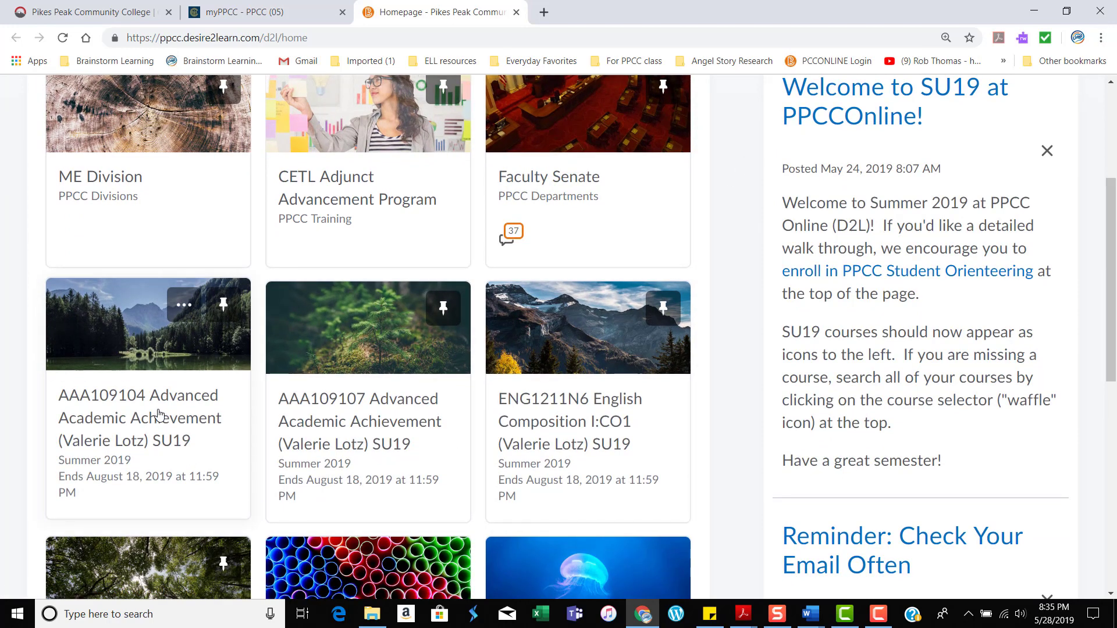
{"action": "mouse_move", "coordinate": [131, 424]}
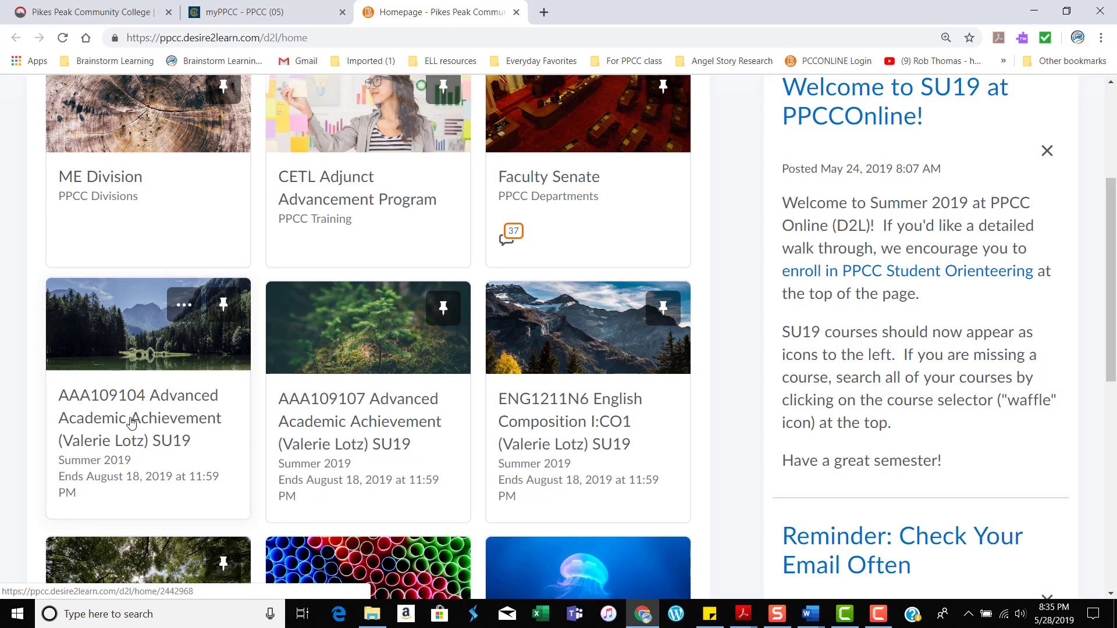
{"action": "left_click", "coordinate": [131, 423]}
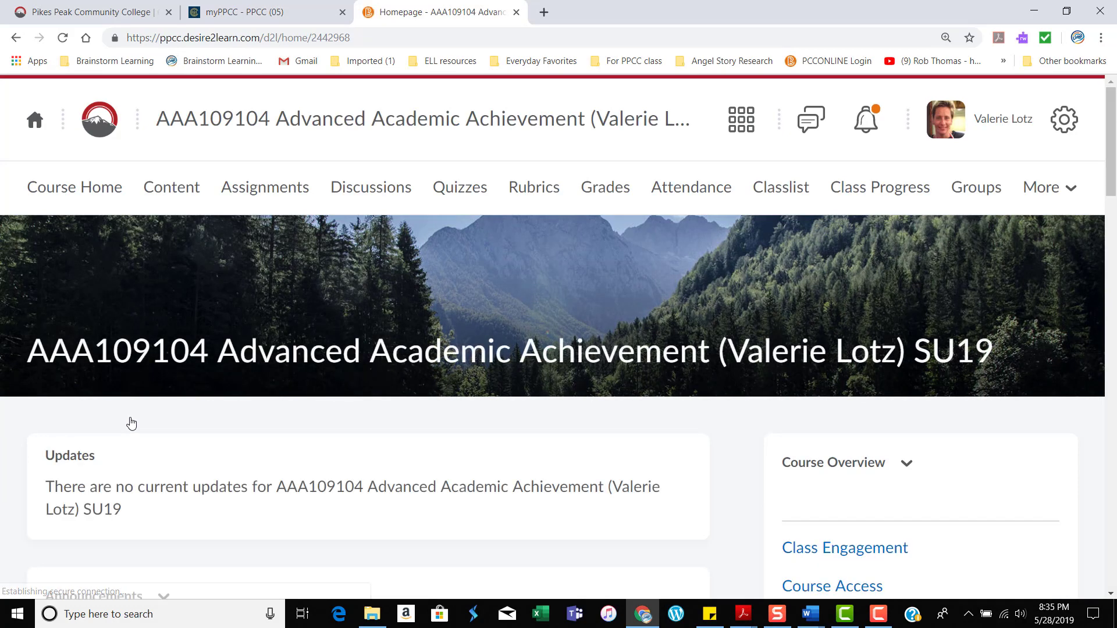
- Show the Week 1 module contents, including the D1: Welcome and Introductions topic
{"action": "scroll", "coordinate": [132, 423], "scroll_direction": "down", "scroll_amount": 1}
{"action": "scroll", "coordinate": [130, 424], "scroll_direction": "down", "scroll_amount": 2}
{"action": "scroll", "coordinate": [133, 349], "scroll_direction": "up", "scroll_amount": 3}
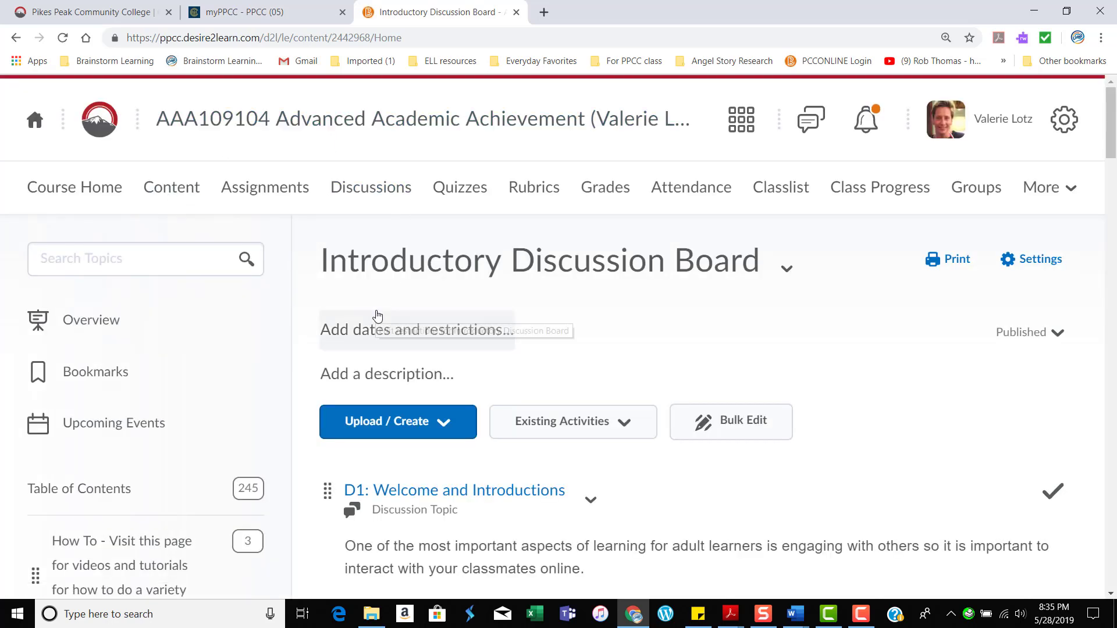
{"action": "scroll", "coordinate": [377, 315], "scroll_direction": "down", "scroll_amount": 1}
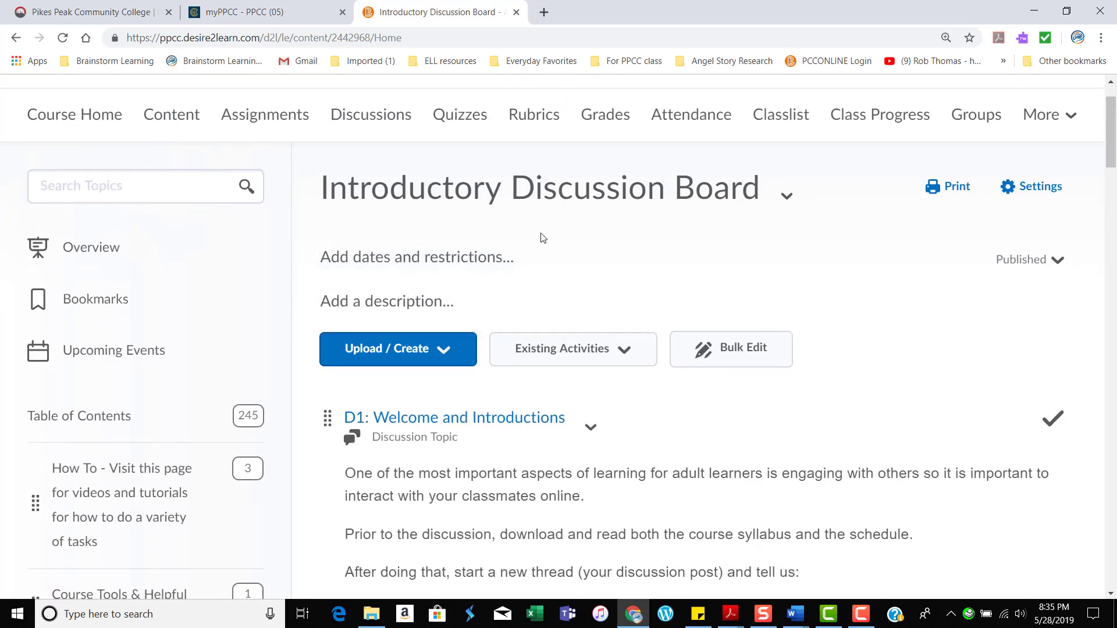
{"action": "scroll", "coordinate": [540, 237], "scroll_direction": "down", "scroll_amount": 2}
{"action": "scroll", "coordinate": [540, 238], "scroll_direction": "down", "scroll_amount": 2}
{"action": "scroll", "coordinate": [540, 237], "scroll_direction": "down", "scroll_amount": 3}
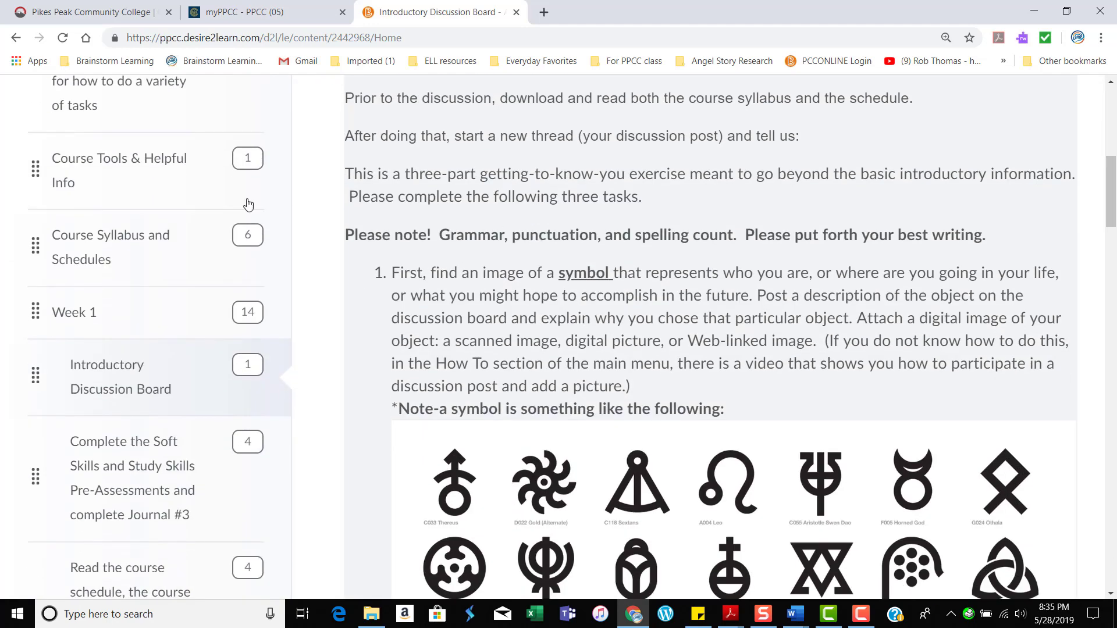
{"action": "left_click", "coordinate": [82, 313]}
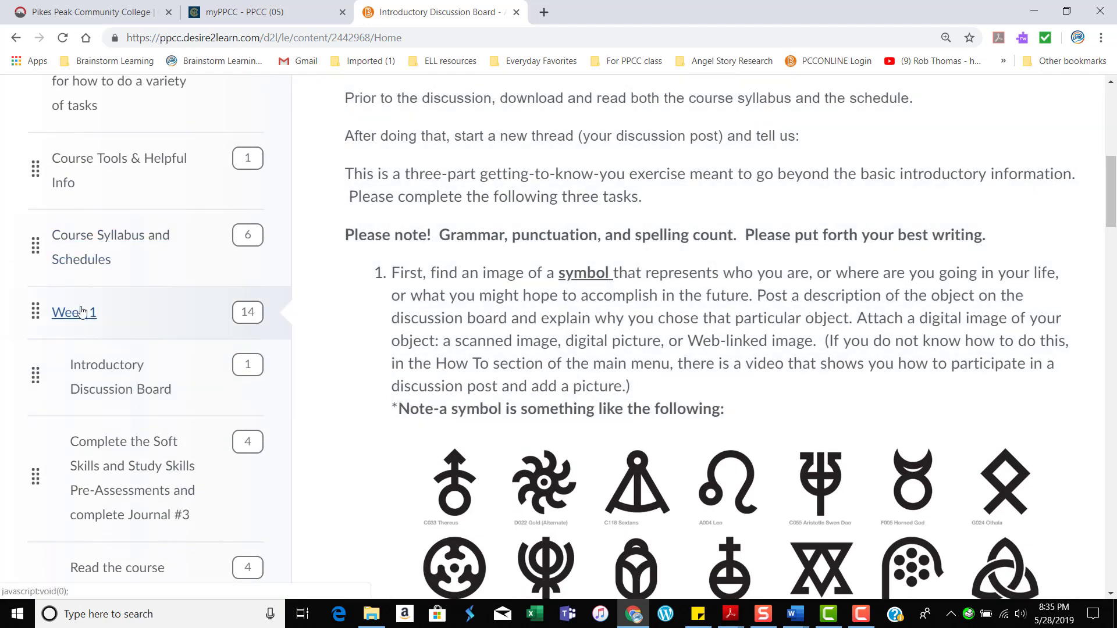
{"action": "scroll", "coordinate": [544, 385], "scroll_direction": "up", "scroll_amount": 3}
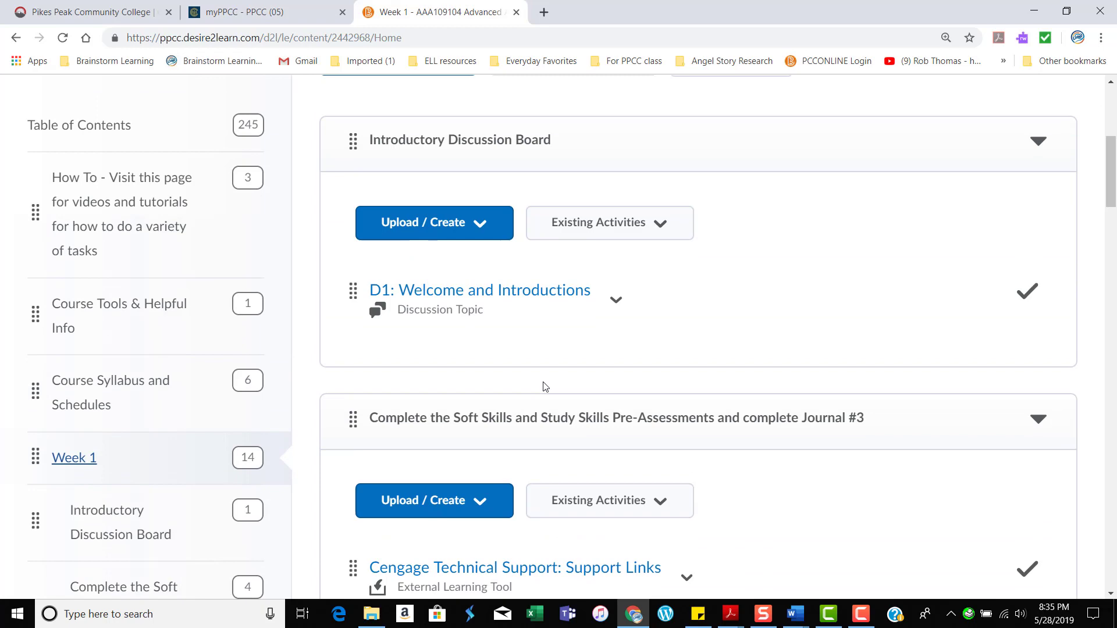
{"action": "scroll", "coordinate": [545, 387], "scroll_direction": "up", "scroll_amount": 3}
{"action": "scroll", "coordinate": [545, 387], "scroll_direction": "down", "scroll_amount": 1}
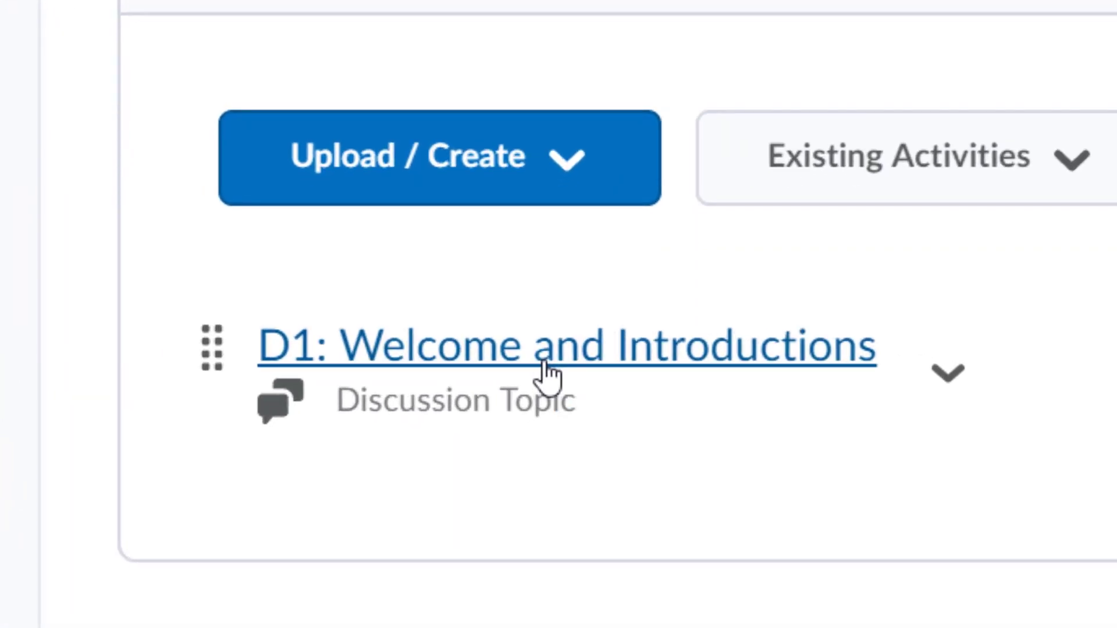
- Open D1: Welcome and Introductions and scroll through its instructions down to Start a New Thread
{"action": "left_click", "coordinate": [547, 377]}
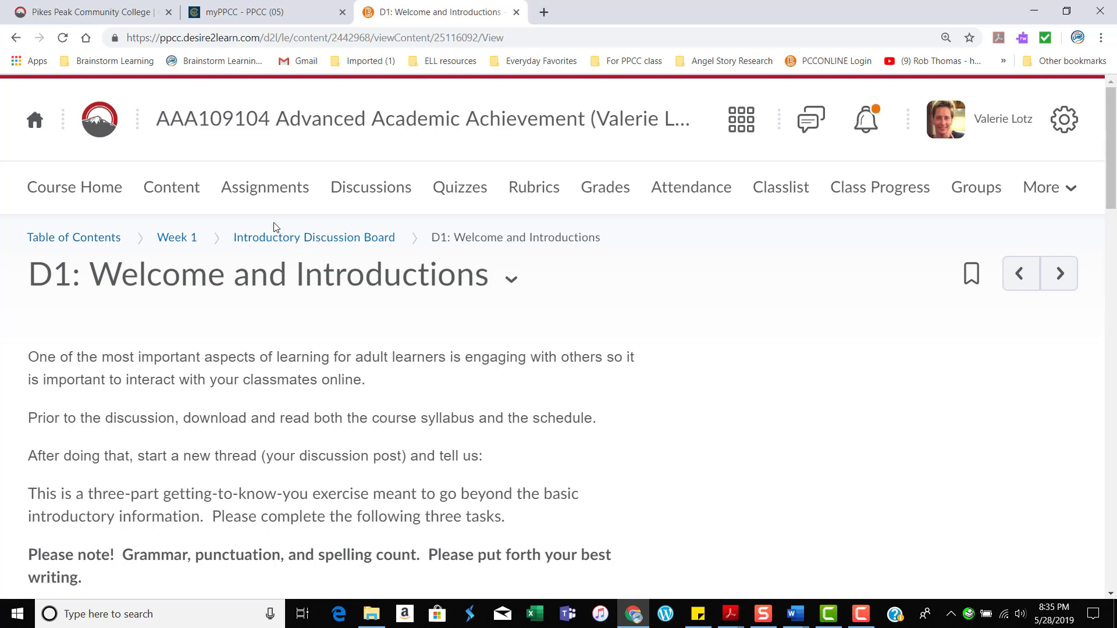
{"action": "scroll", "coordinate": [300, 192], "scroll_direction": "down", "scroll_amount": 2}
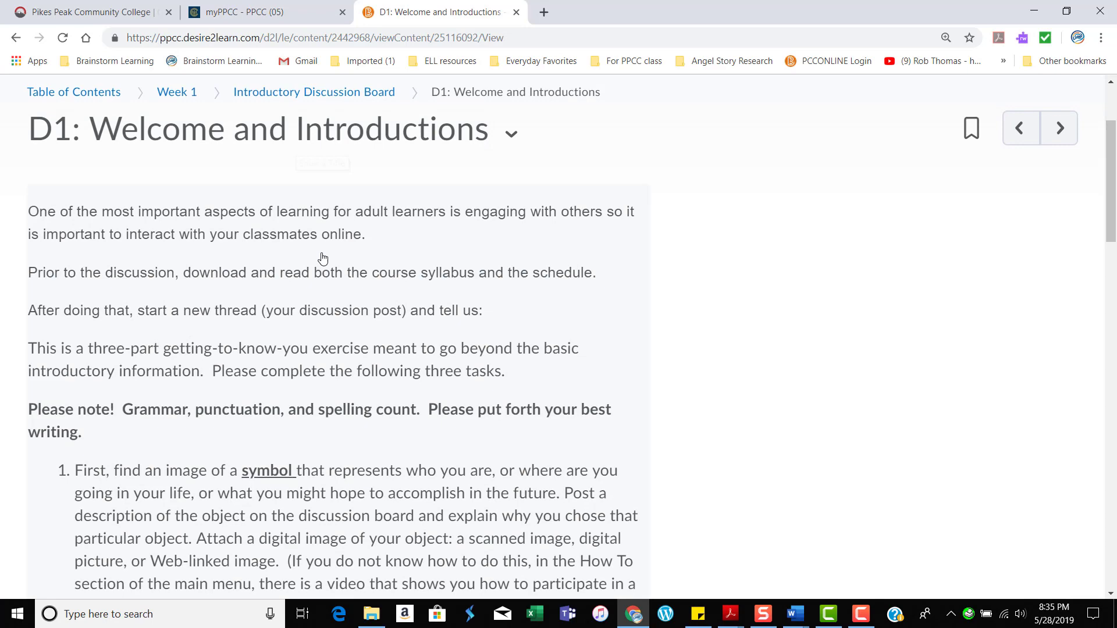
{"action": "scroll", "coordinate": [335, 439], "scroll_direction": "down", "scroll_amount": 1}
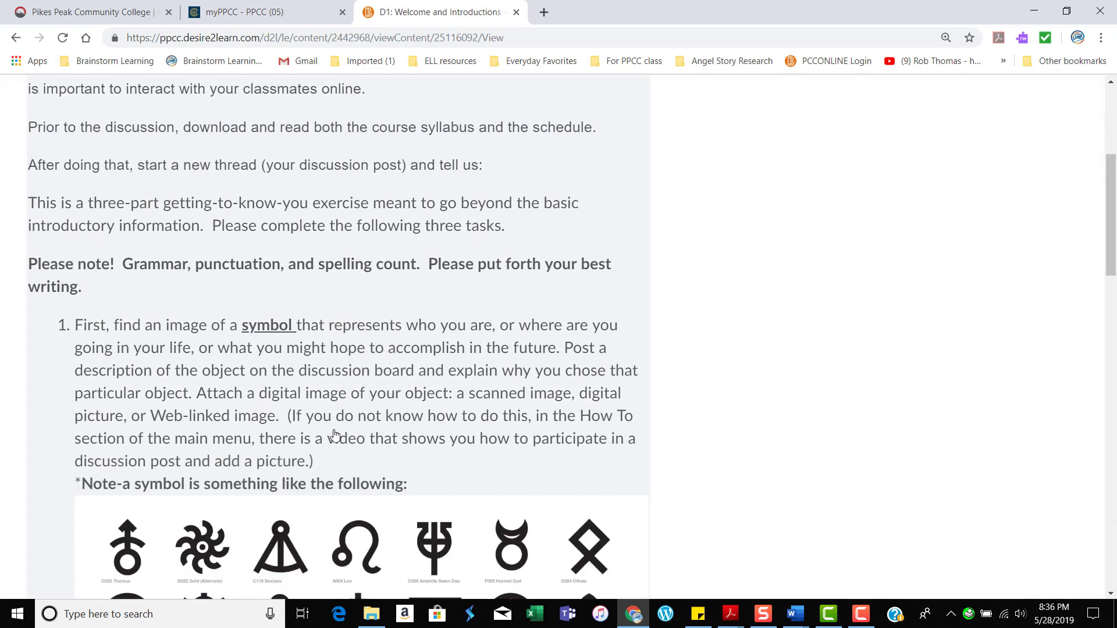
{"action": "scroll", "coordinate": [335, 438], "scroll_direction": "down", "scroll_amount": 4}
{"action": "scroll", "coordinate": [335, 436], "scroll_direction": "down", "scroll_amount": 2}
{"action": "scroll", "coordinate": [335, 436], "scroll_direction": "down", "scroll_amount": 2}
{"action": "scroll", "coordinate": [336, 435], "scroll_direction": "down", "scroll_amount": 5}
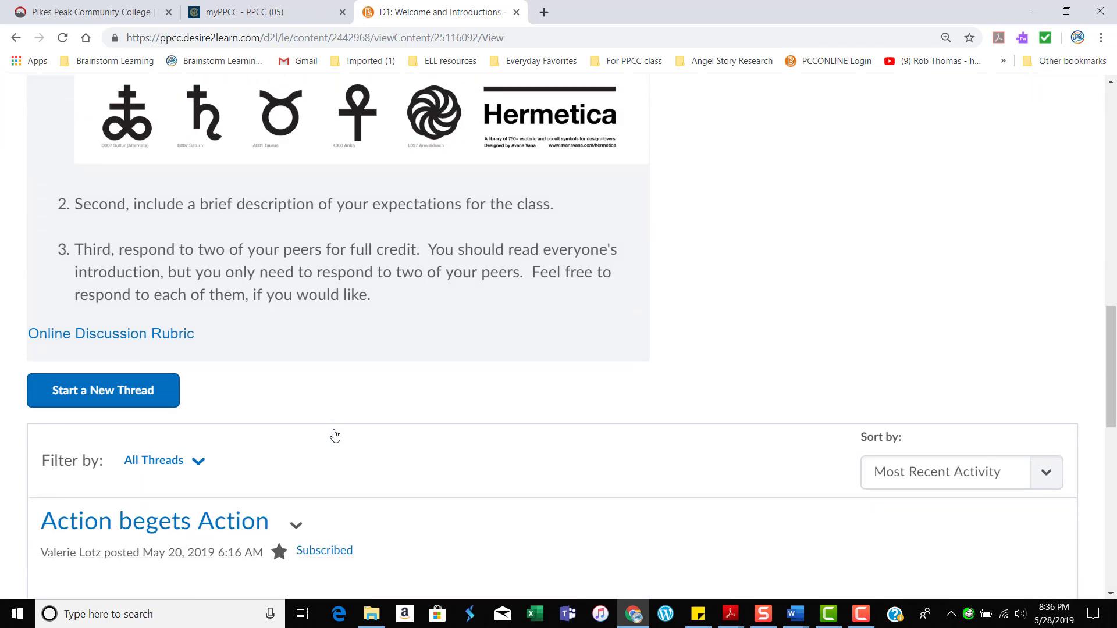
{"action": "scroll", "coordinate": [333, 434], "scroll_direction": "down", "scroll_amount": 3}
{"action": "scroll", "coordinate": [338, 428], "scroll_direction": "up", "scroll_amount": 5}
{"action": "scroll", "coordinate": [340, 421], "scroll_direction": "up", "scroll_amount": 1}
{"action": "scroll", "coordinate": [340, 421], "scroll_direction": "down", "scroll_amount": 3}
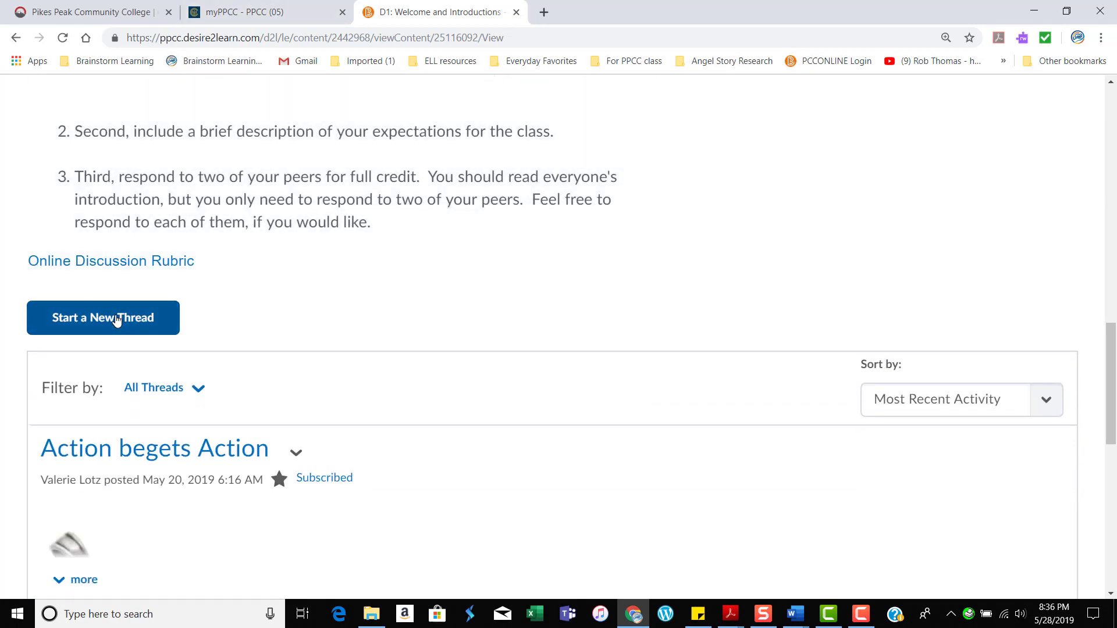
- Start a new thread titled 'My intro' with body text 'My symbol means…,'
{"action": "left_click", "coordinate": [117, 319]}
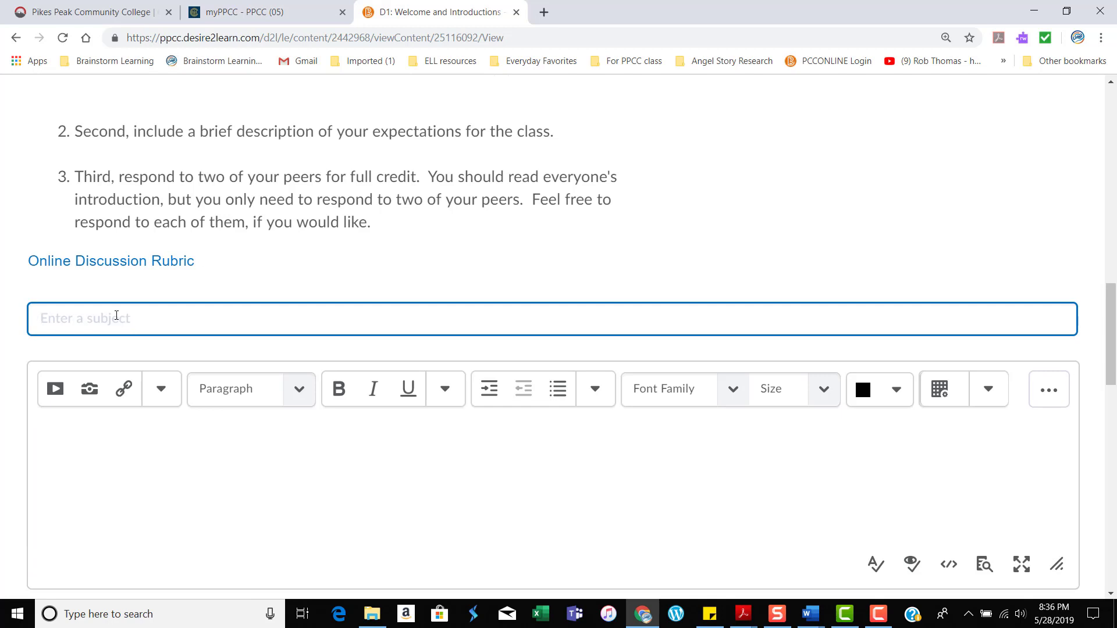
{"action": "type", "text": "My intro"}
{"action": "left_click", "coordinate": [89, 433]}
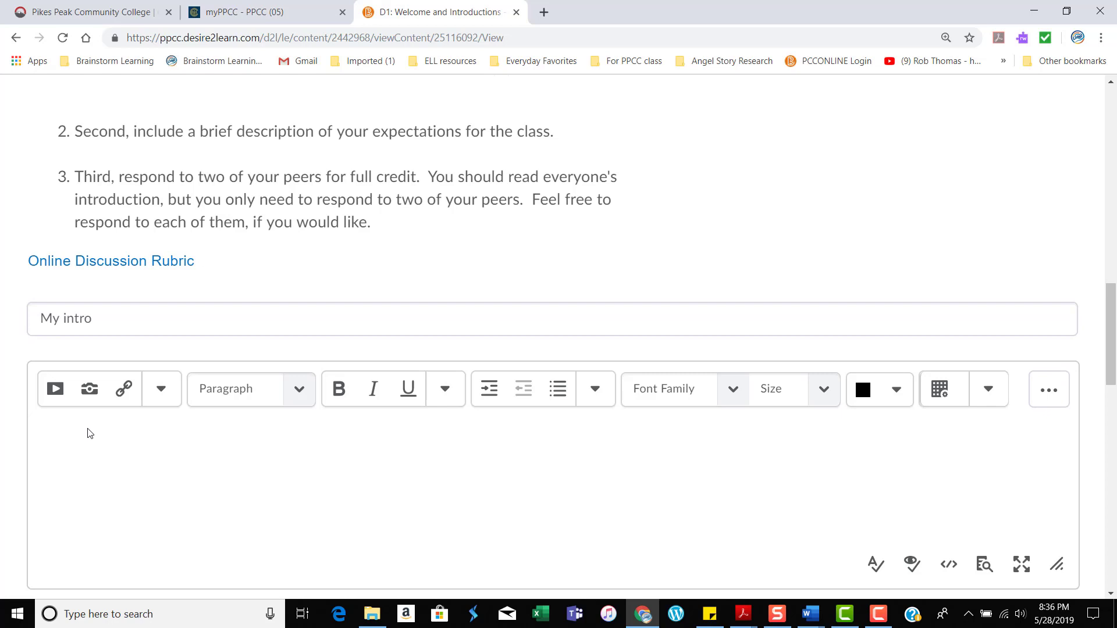
{"action": "type", "text": "My symbol "}
{"action": "type", "text": "means...,"}
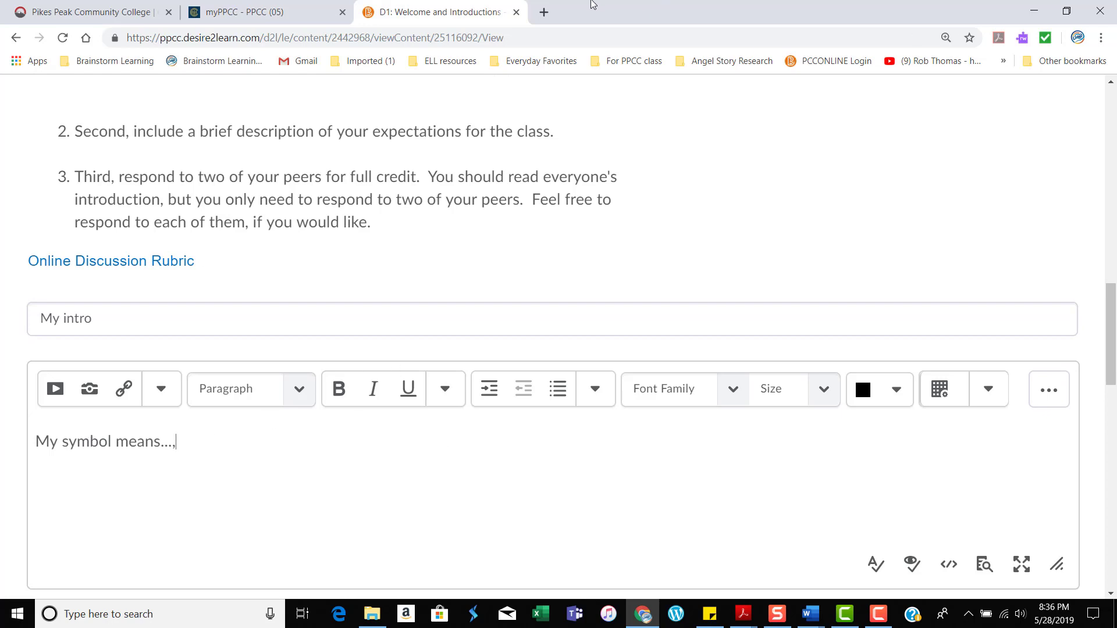
- Run a Google Images search for 'action begets action' in a new tab
{"action": "left_click", "coordinate": [545, 13]}
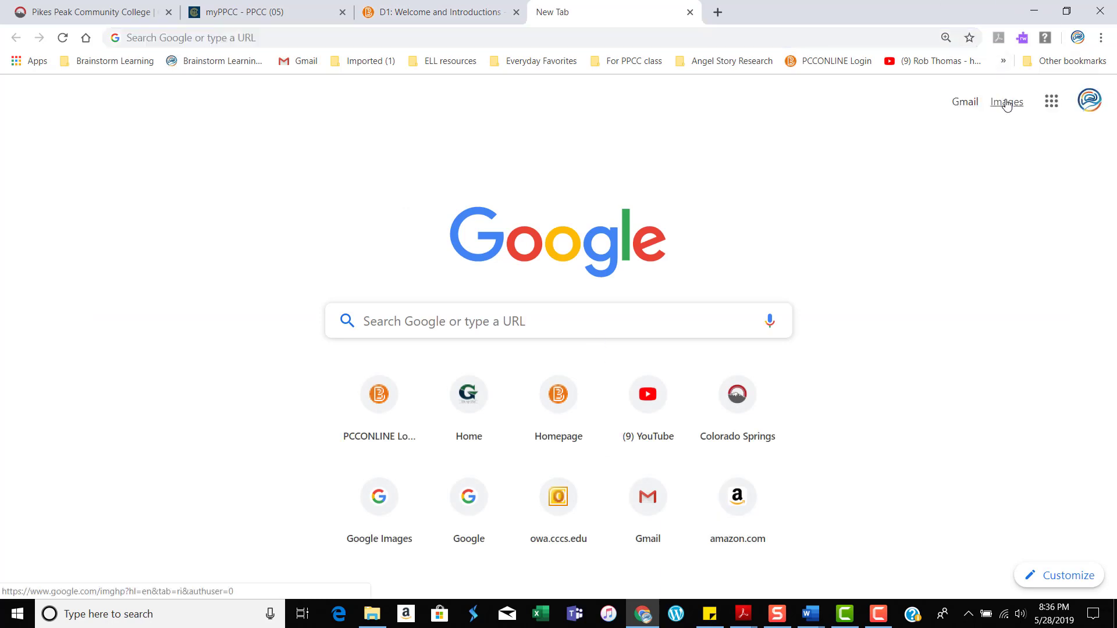
{"action": "left_click", "coordinate": [1007, 102]}
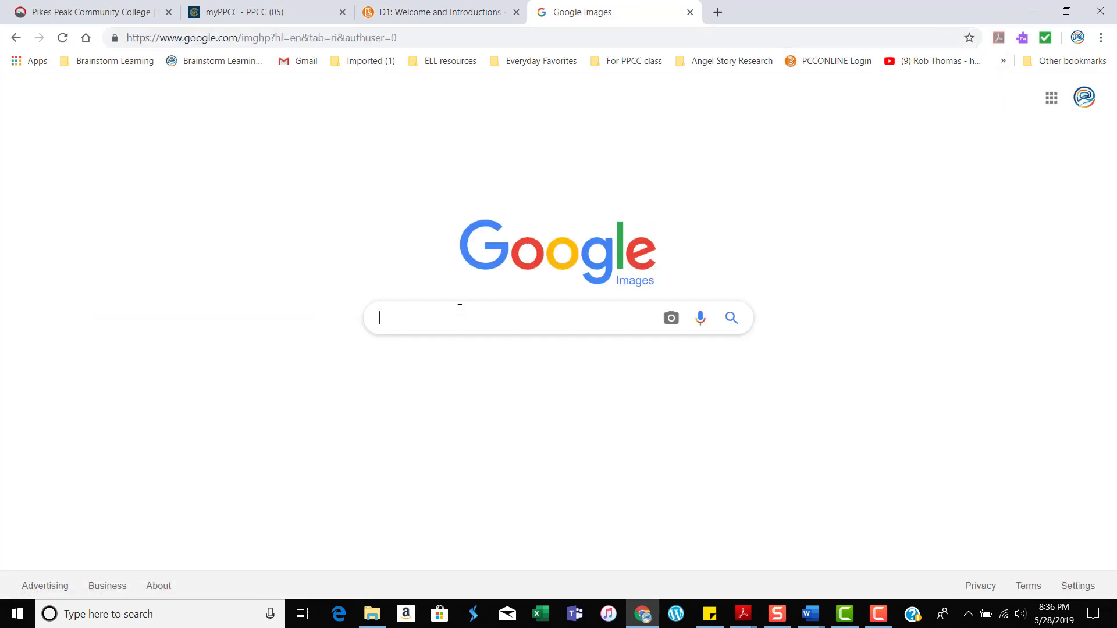
{"action": "type", "text": "act"}
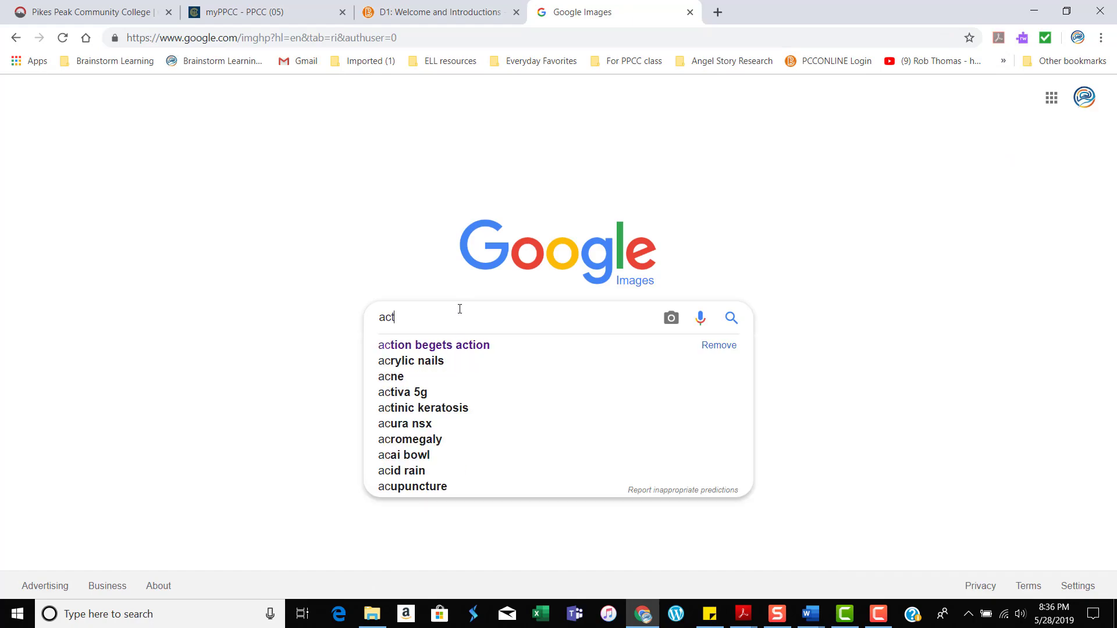
{"action": "type", "text": "ion be"}
{"action": "key", "text": "Down"}
{"action": "key", "text": "Return"}
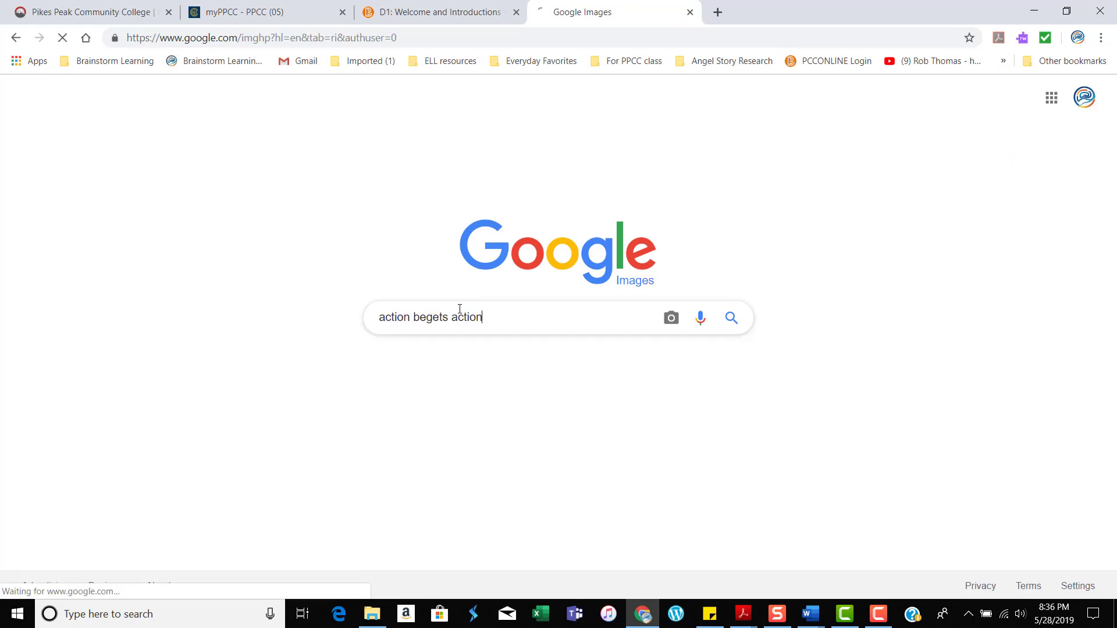
- Copy the silver pendant symbol image and return to the D2L thread draft
{"action": "scroll", "coordinate": [464, 317], "scroll_direction": "down", "scroll_amount": 3}
{"action": "scroll", "coordinate": [407, 309], "scroll_direction": "down", "scroll_amount": 3}
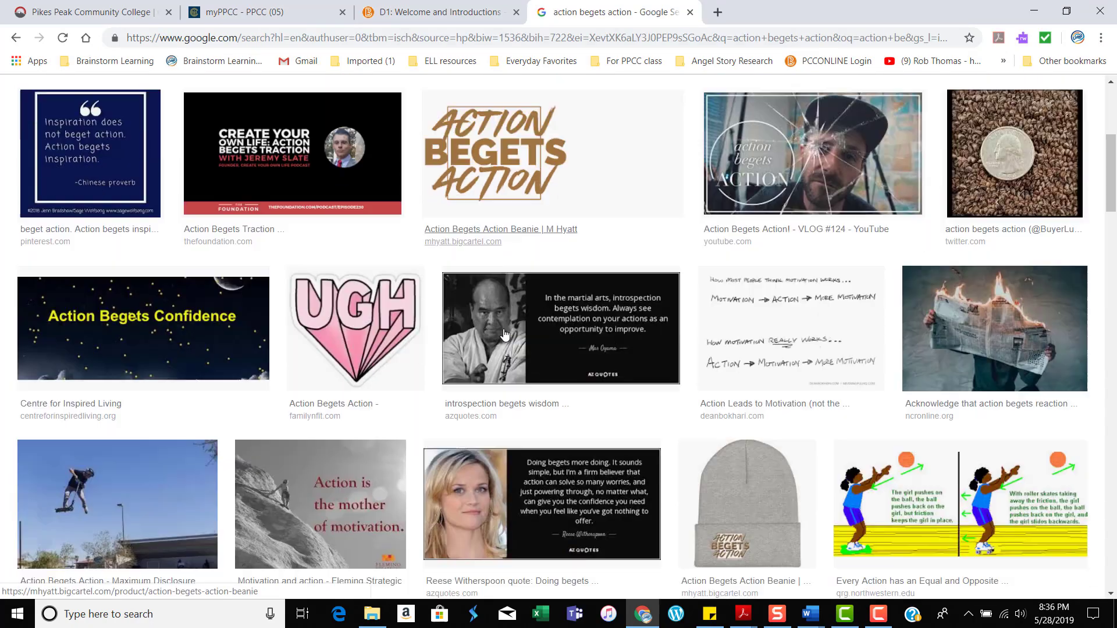
{"action": "scroll", "coordinate": [349, 300], "scroll_direction": "down", "scroll_amount": 2}
{"action": "scroll", "coordinate": [295, 290], "scroll_direction": "down", "scroll_amount": 3}
{"action": "right_click", "coordinate": [225, 333]}
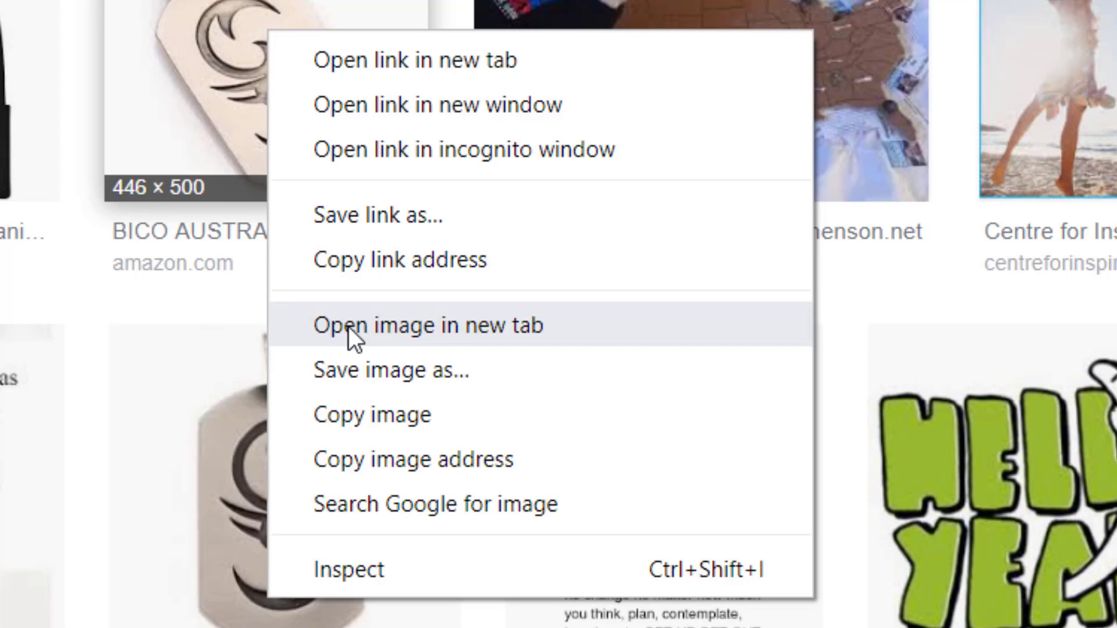
{"action": "left_click", "coordinate": [348, 410]}
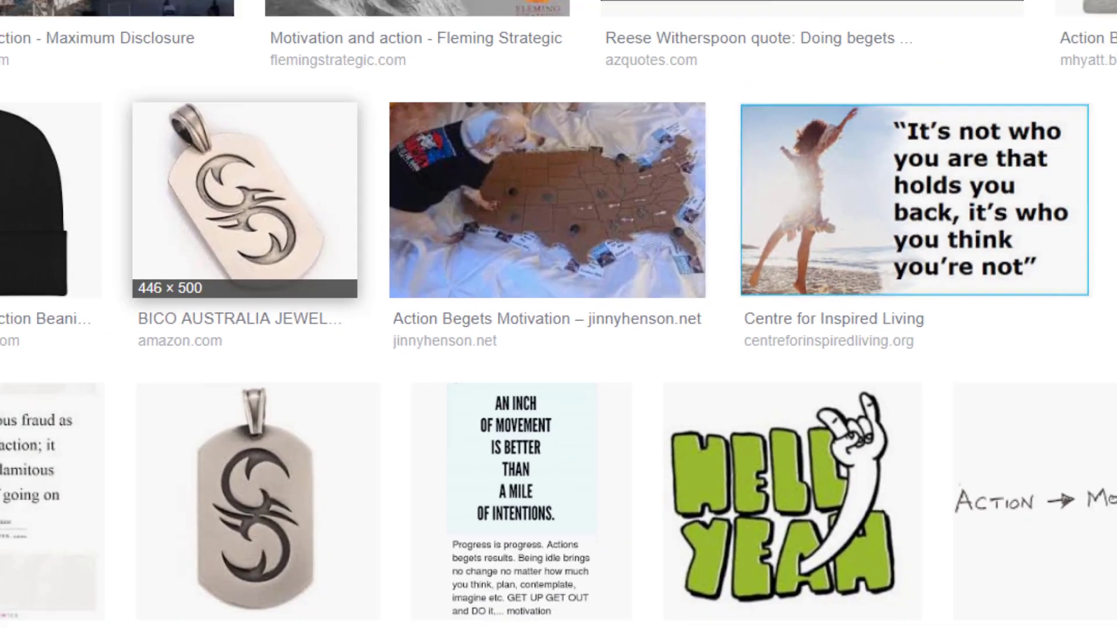
{"action": "key", "text": "ctrl+shift+Tab"}
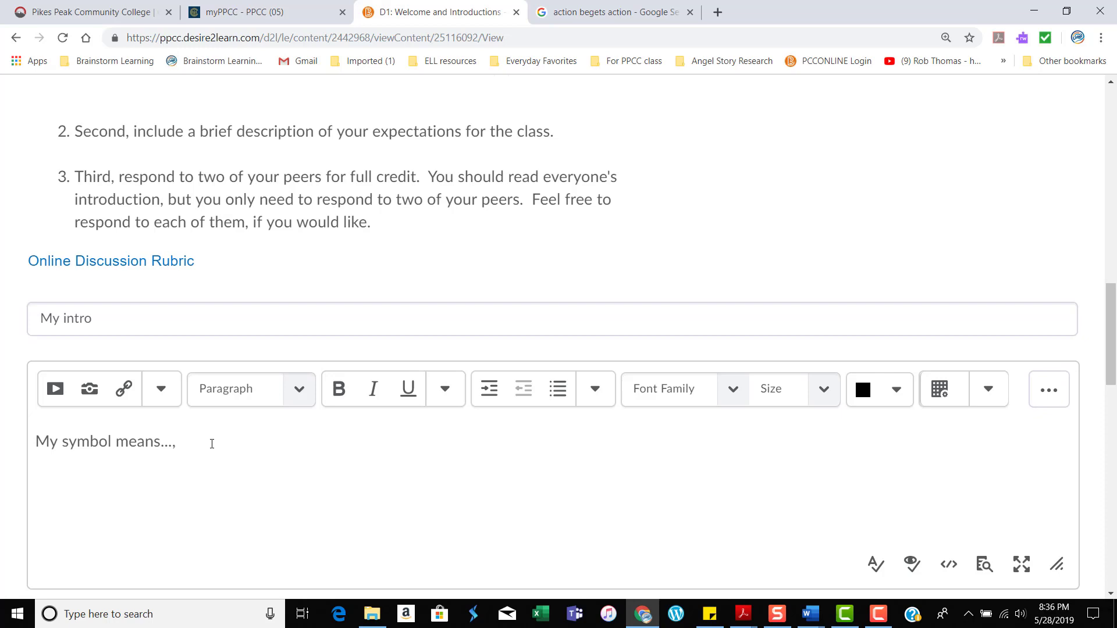
- Paste the pendant image below 'My symbol means…,' and add a new line after it
{"action": "right_click", "coordinate": [42, 476]}
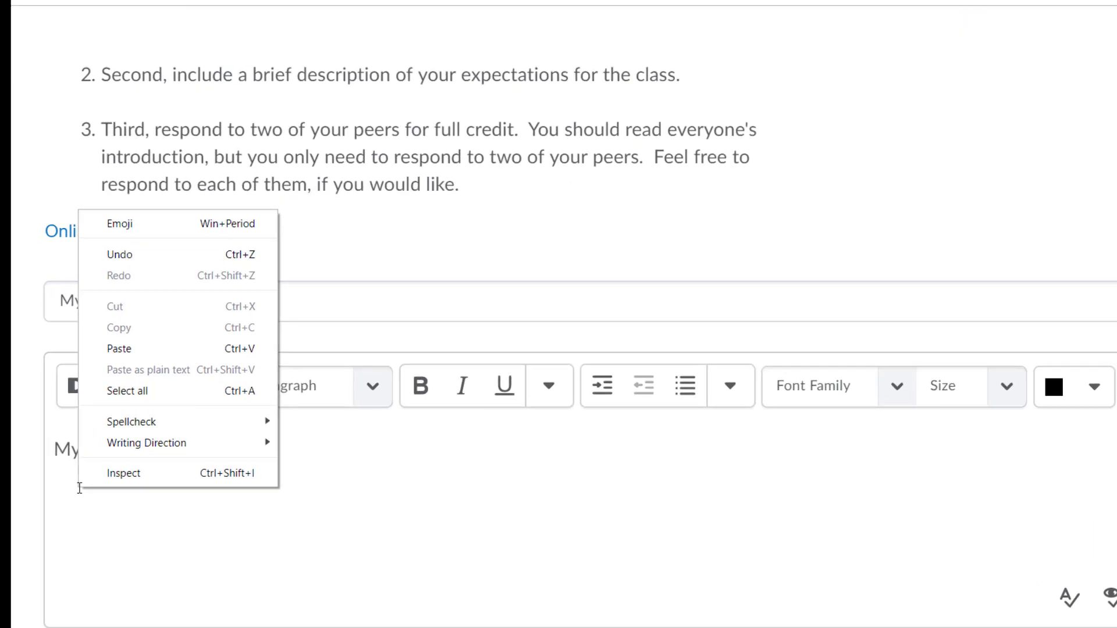
{"action": "left_click", "coordinate": [237, 306]}
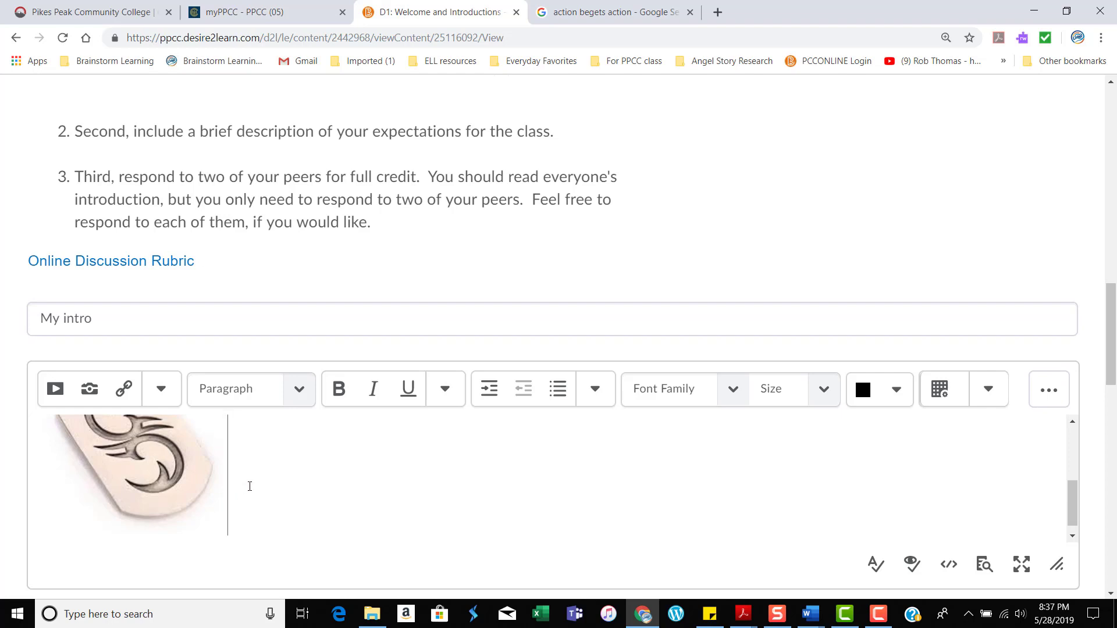
{"action": "scroll", "coordinate": [250, 486], "scroll_direction": "down", "scroll_amount": 1}
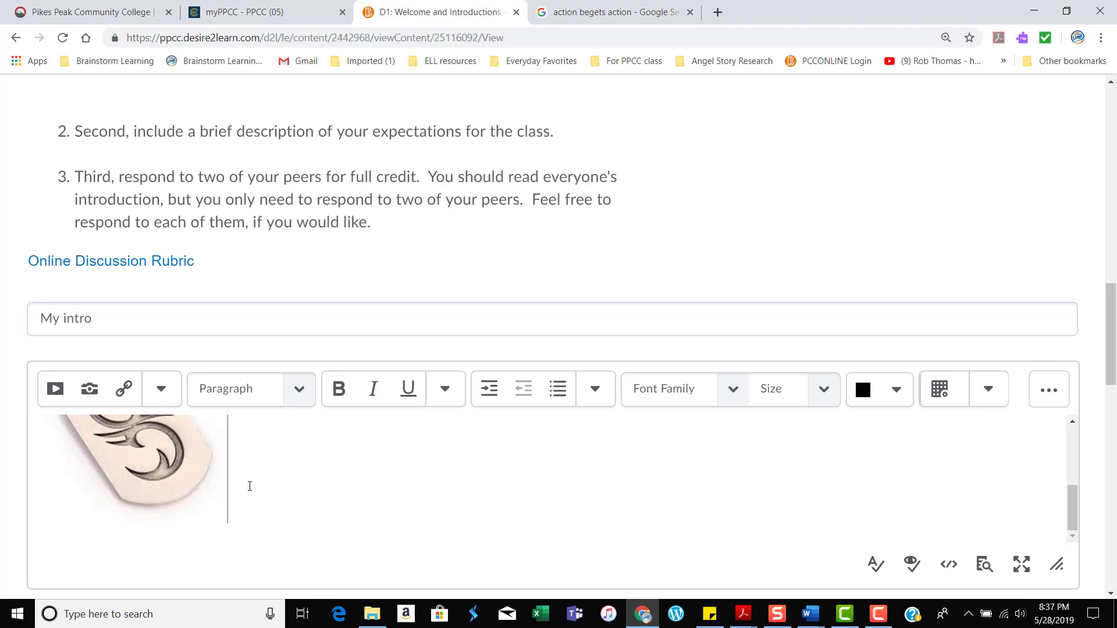
{"action": "key", "text": "Return"}
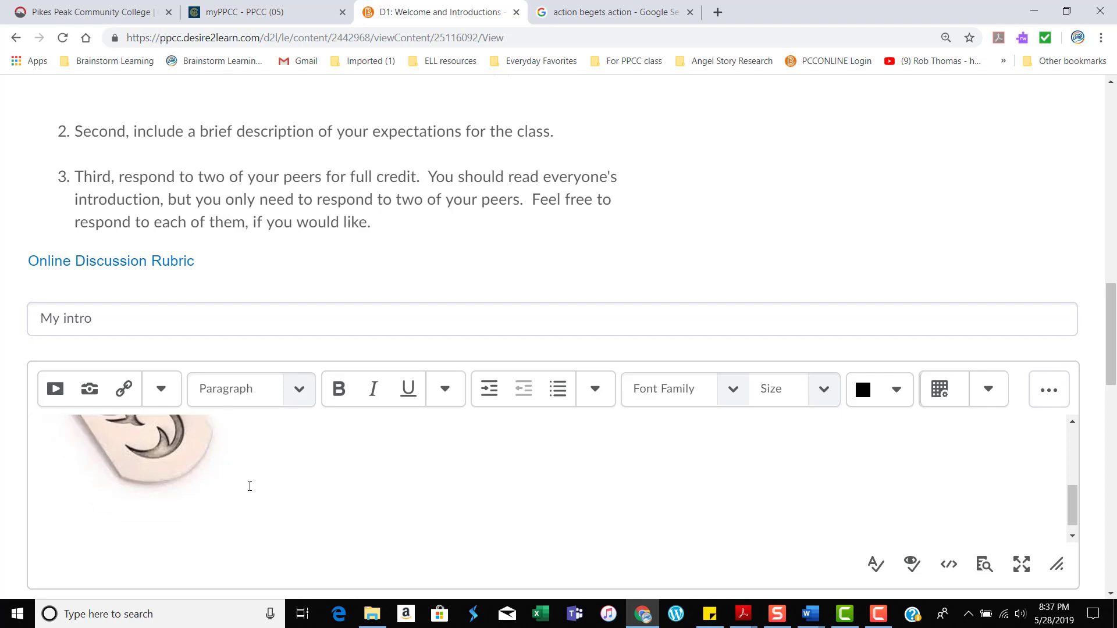
{"action": "scroll", "coordinate": [541, 341], "scroll_direction": "down", "scroll_amount": 3}
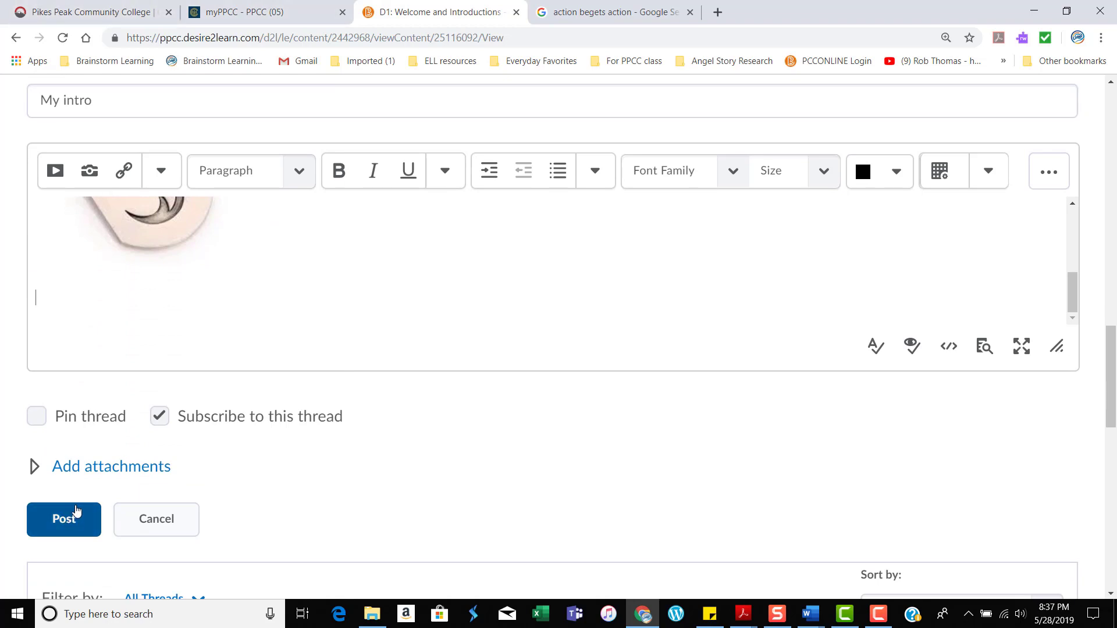
- Post the My intro thread, then open it to view its text and pendant image
{"action": "left_click", "coordinate": [70, 523]}
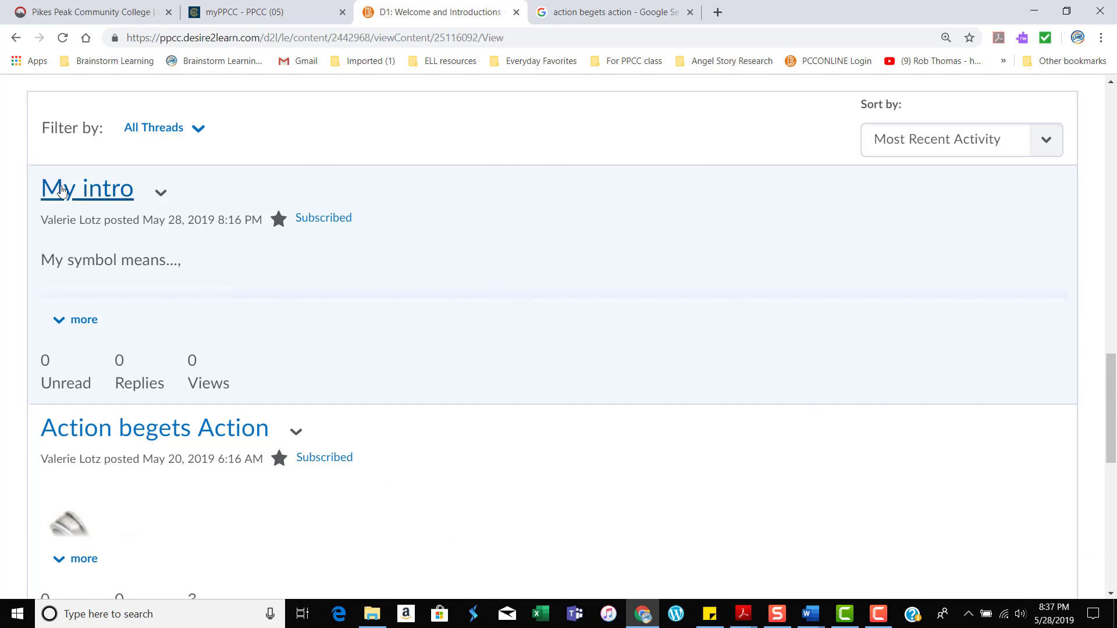
{"action": "left_click", "coordinate": [69, 195]}
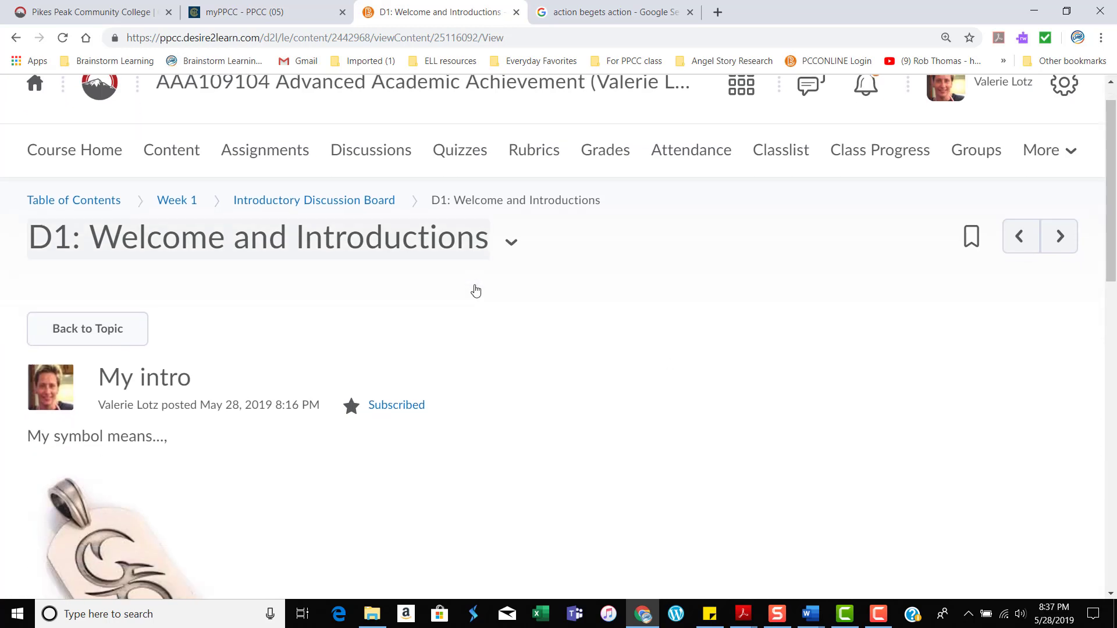
{"action": "scroll", "coordinate": [473, 289], "scroll_direction": "down", "scroll_amount": 5}
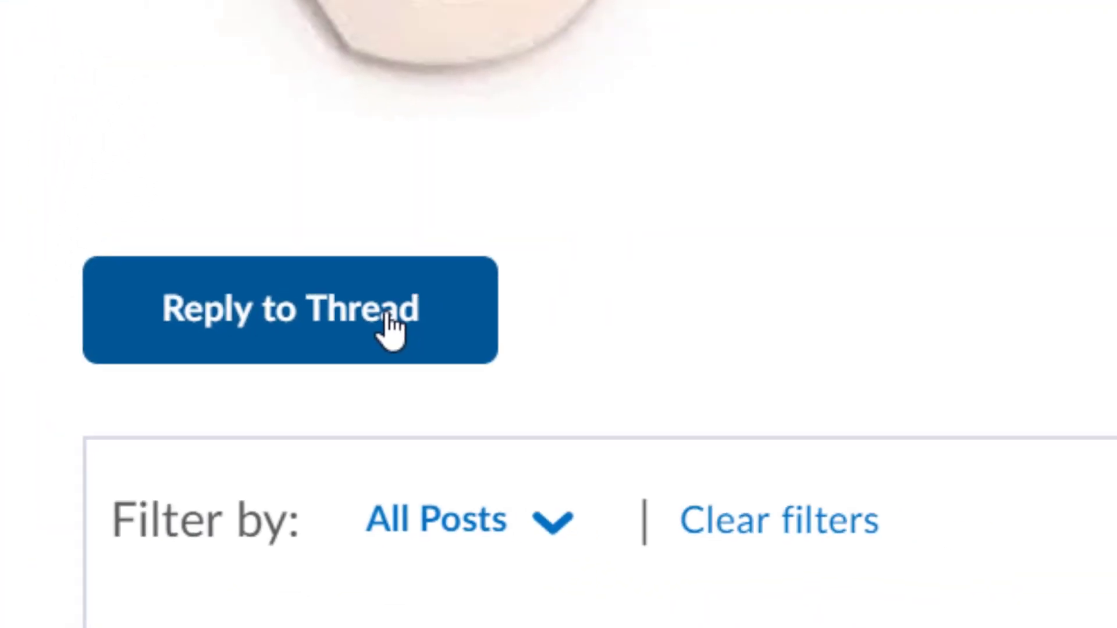
{"action": "scroll", "coordinate": [130, 349], "scroll_direction": "up", "scroll_amount": 1}
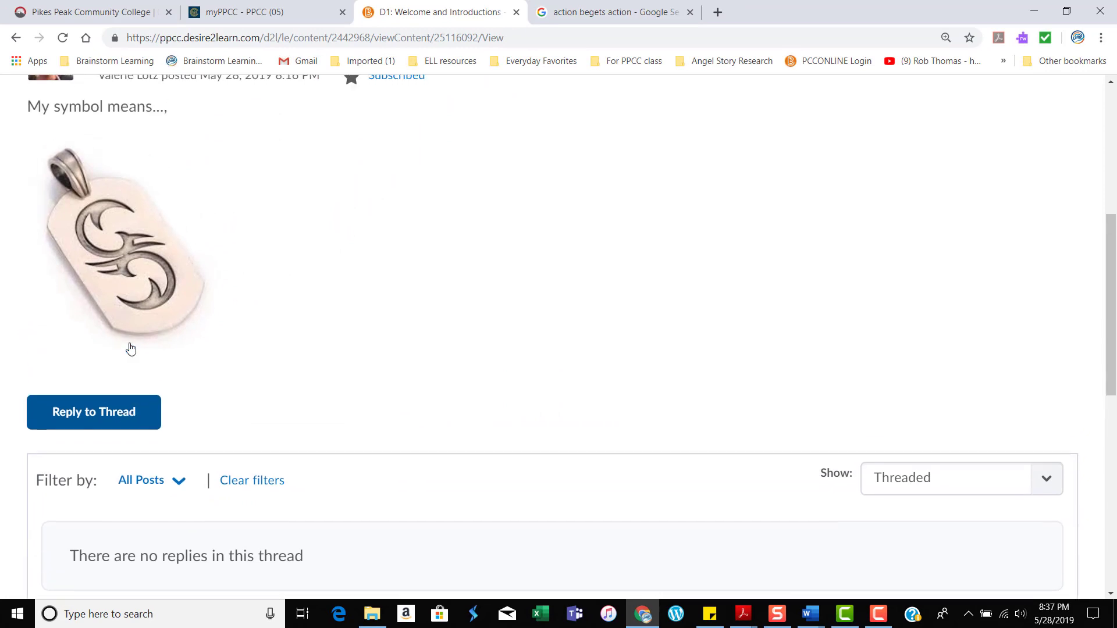
{"action": "scroll", "coordinate": [130, 348], "scroll_direction": "up", "scroll_amount": 1}
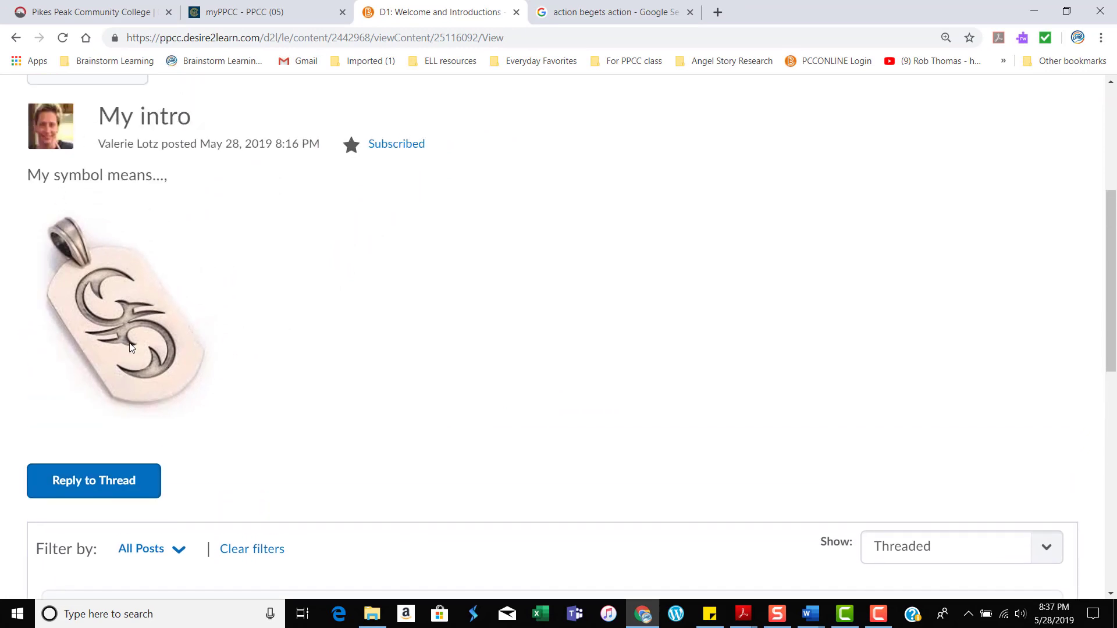